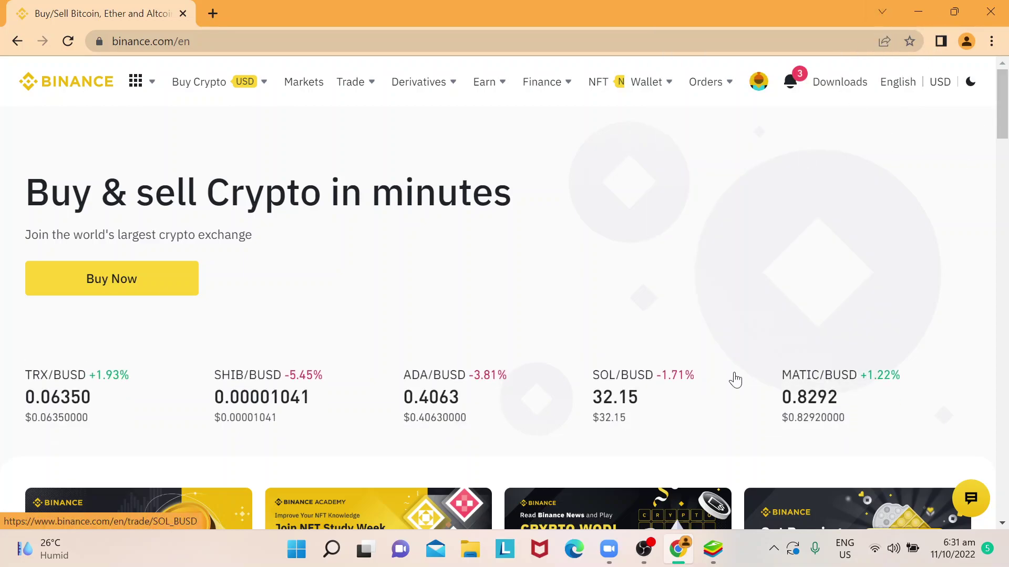
Return to Binance and open the Funding wallet with its BTC, USDT, BUSD and BNB holdings
{"action": "key", "text": "super+d"}
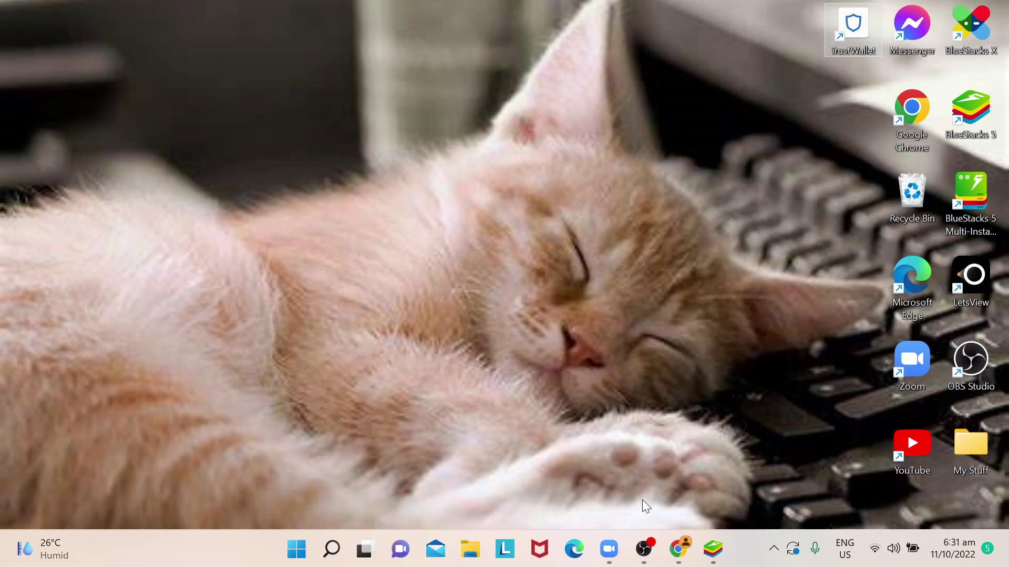
{"action": "left_click", "coordinate": [678, 549]}
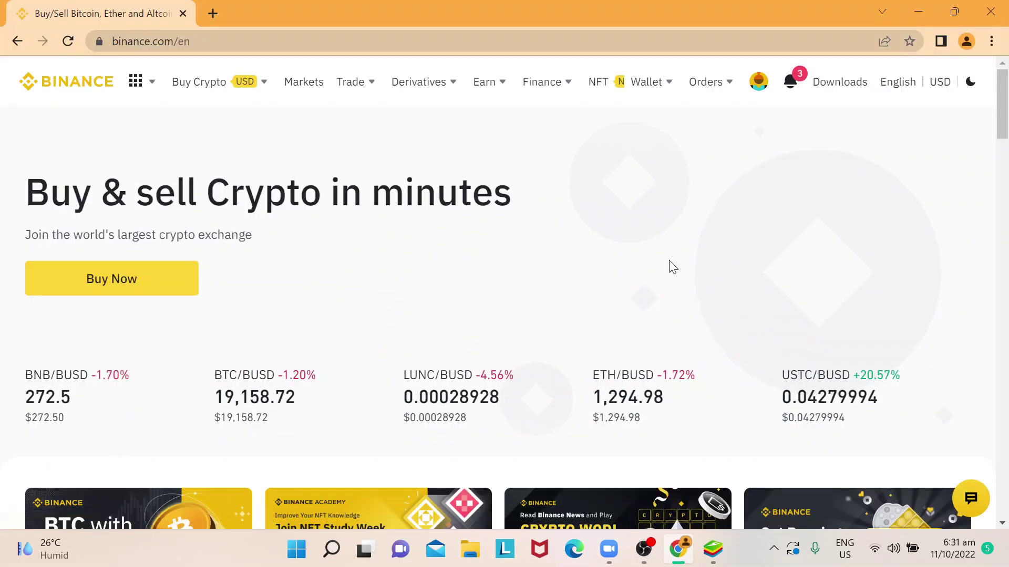
{"action": "mouse_move", "coordinate": [649, 99]}
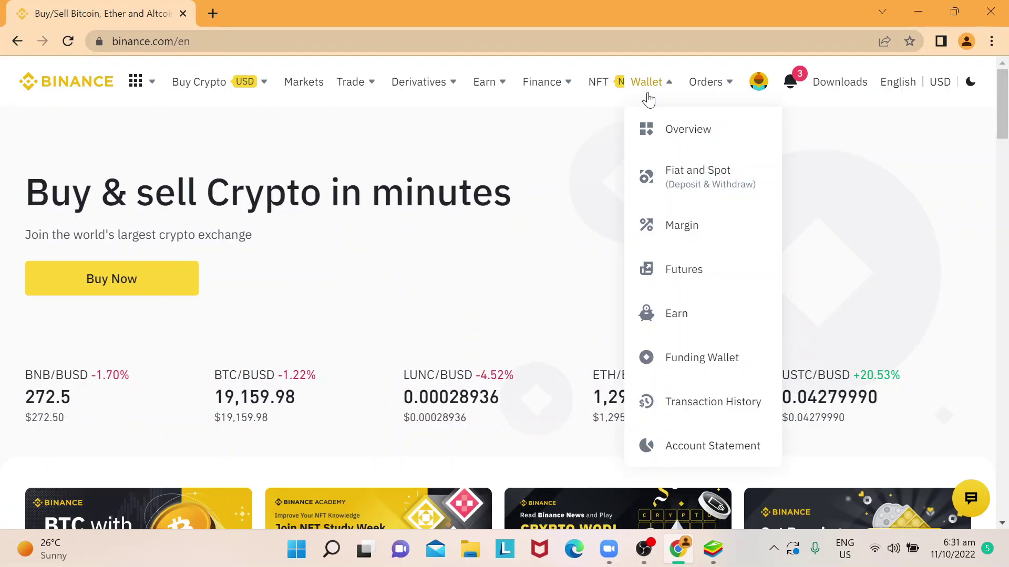
{"action": "left_click", "coordinate": [700, 358]}
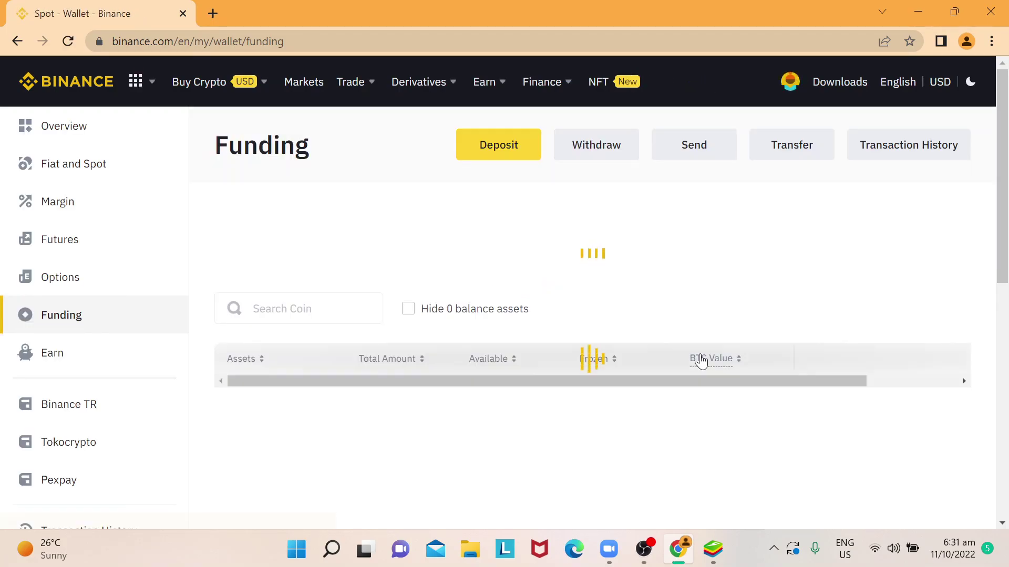
{"action": "scroll", "coordinate": [806, 428], "scroll_direction": "down", "scroll_amount": 2}
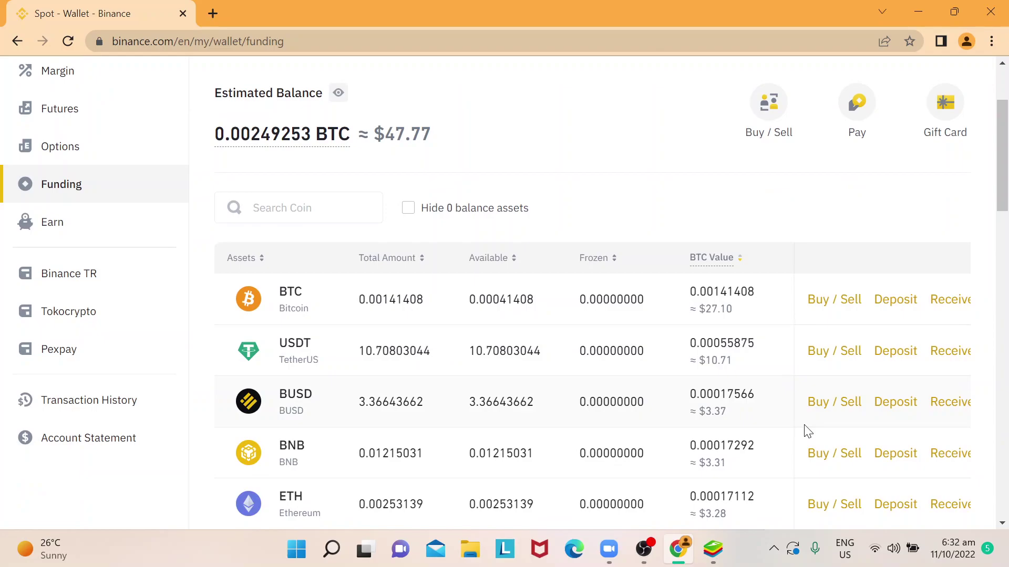
{"action": "scroll", "coordinate": [807, 430], "scroll_direction": "up", "scroll_amount": 2}
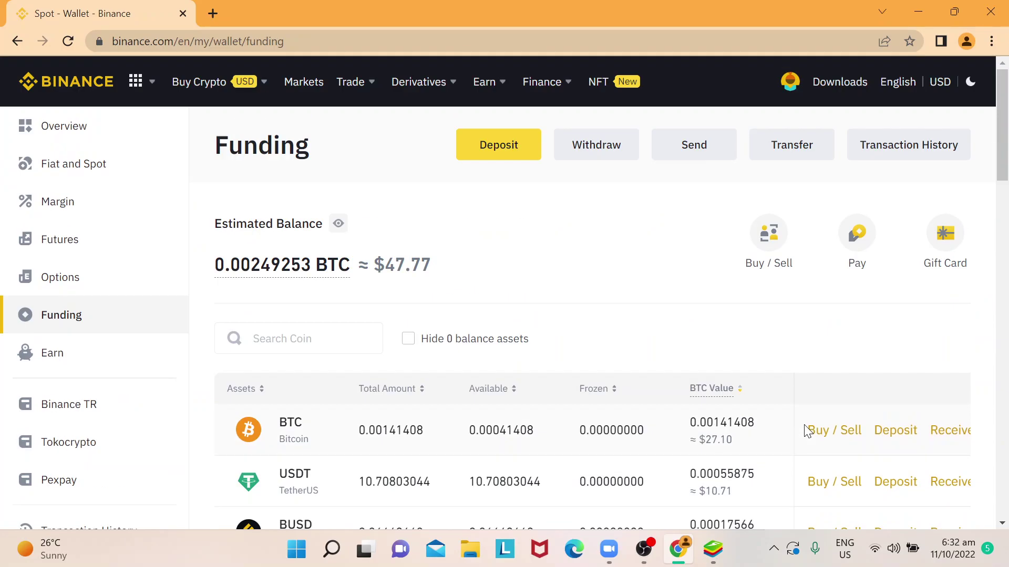
Start a Funding wallet withdrawal with USDT TetherUS as the coin, then bring BlueStacks forward
{"action": "left_click", "coordinate": [600, 155]}
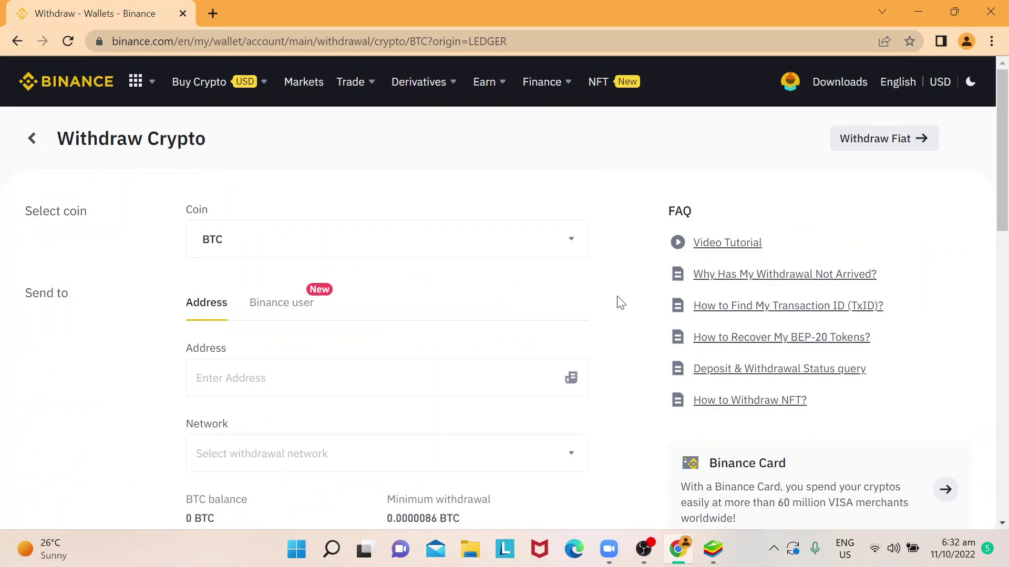
{"action": "left_click", "coordinate": [572, 237]}
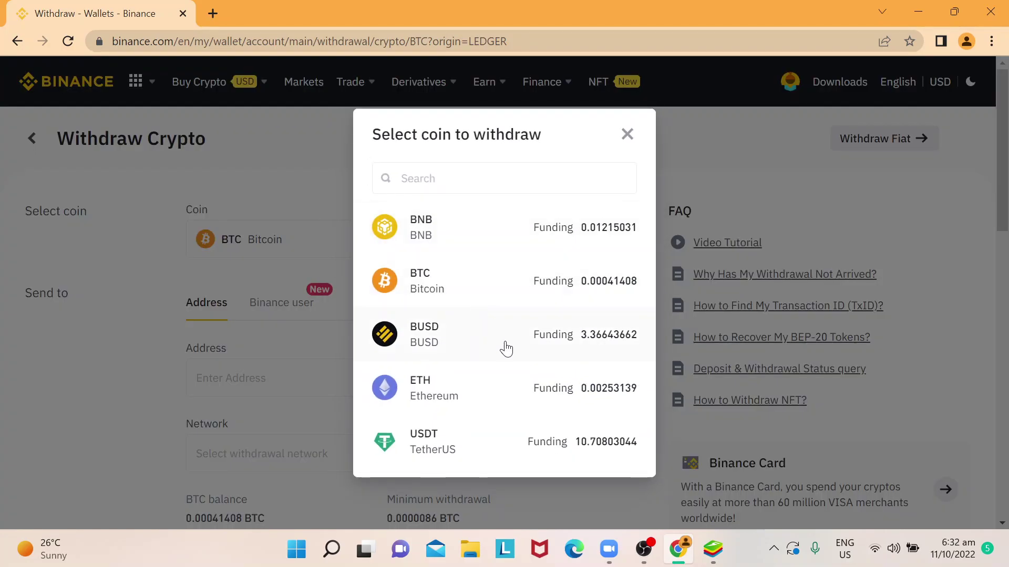
{"action": "left_click", "coordinate": [448, 443]}
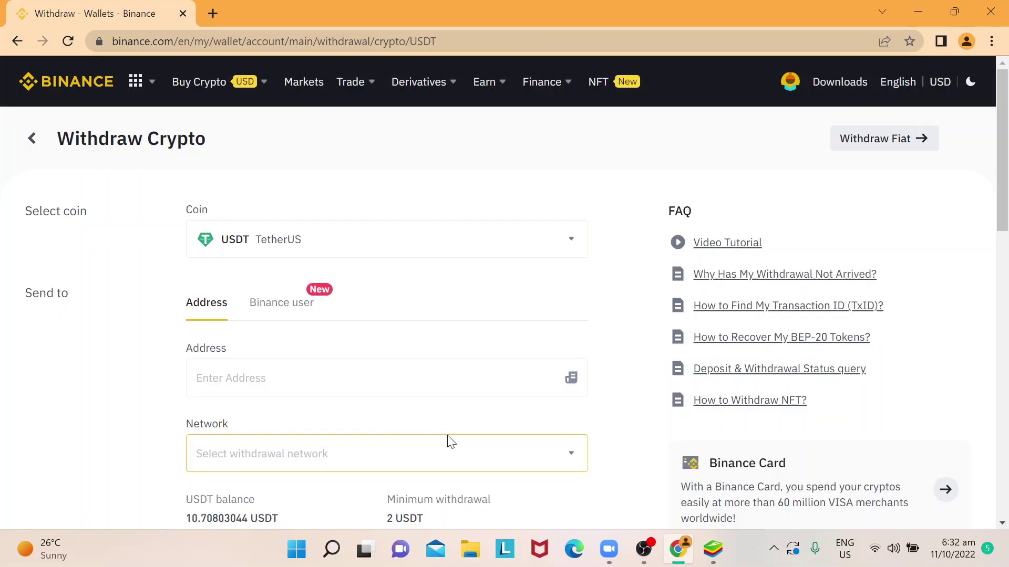
{"action": "scroll", "coordinate": [520, 336], "scroll_direction": "down", "scroll_amount": 1}
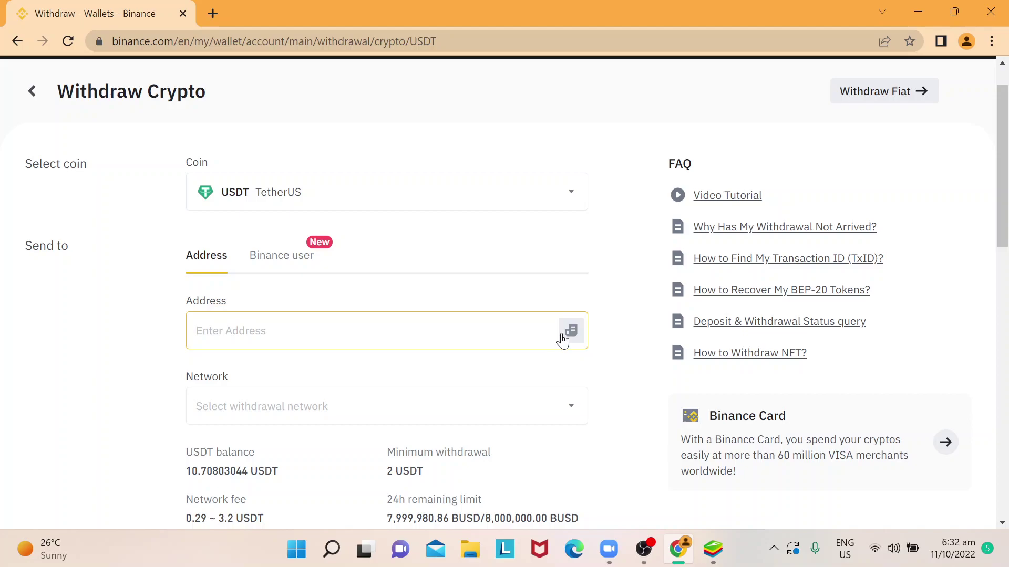
{"action": "key", "text": "alt+Tab"}
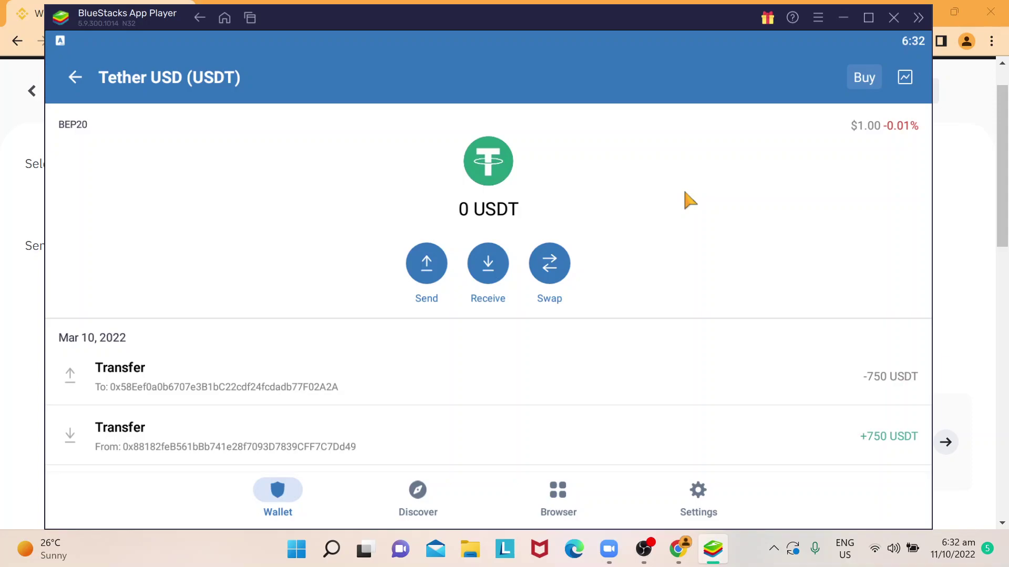
Copy Trust Wallet's USDT BEP20 receiving address and return to Binance's Address field
{"action": "left_click", "coordinate": [489, 269]}
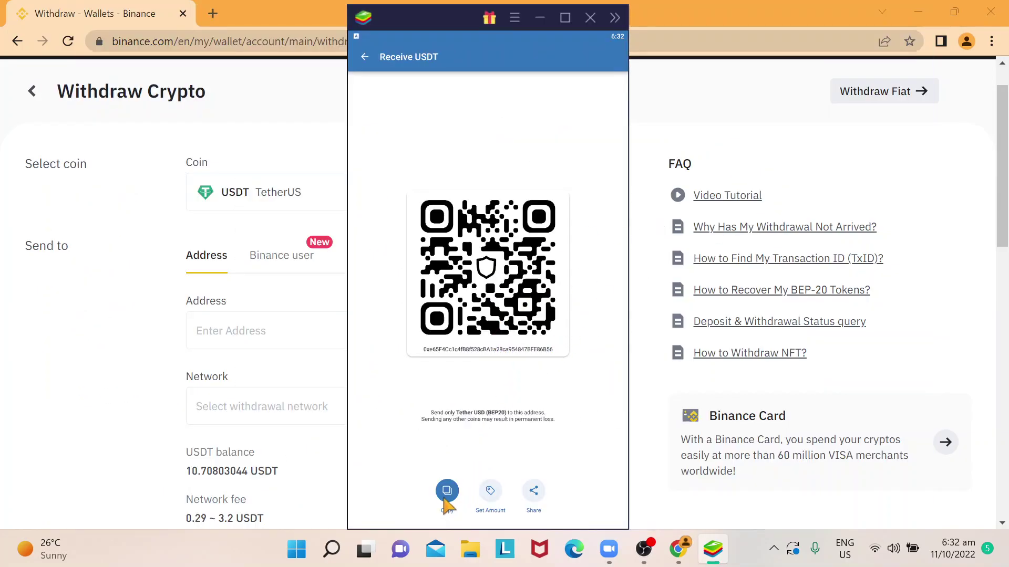
{"action": "left_click", "coordinate": [447, 491]}
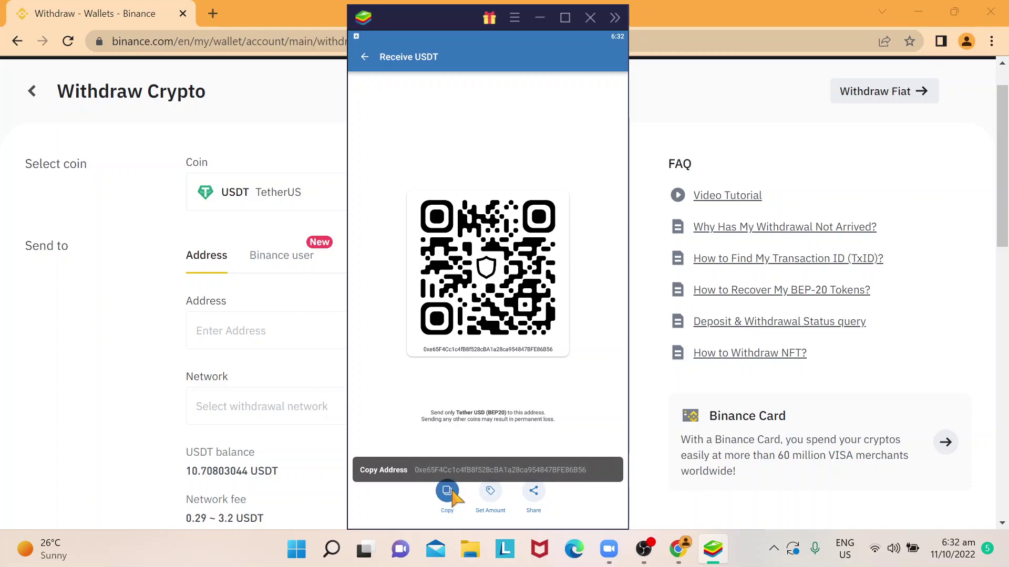
{"action": "left_click", "coordinate": [277, 329]}
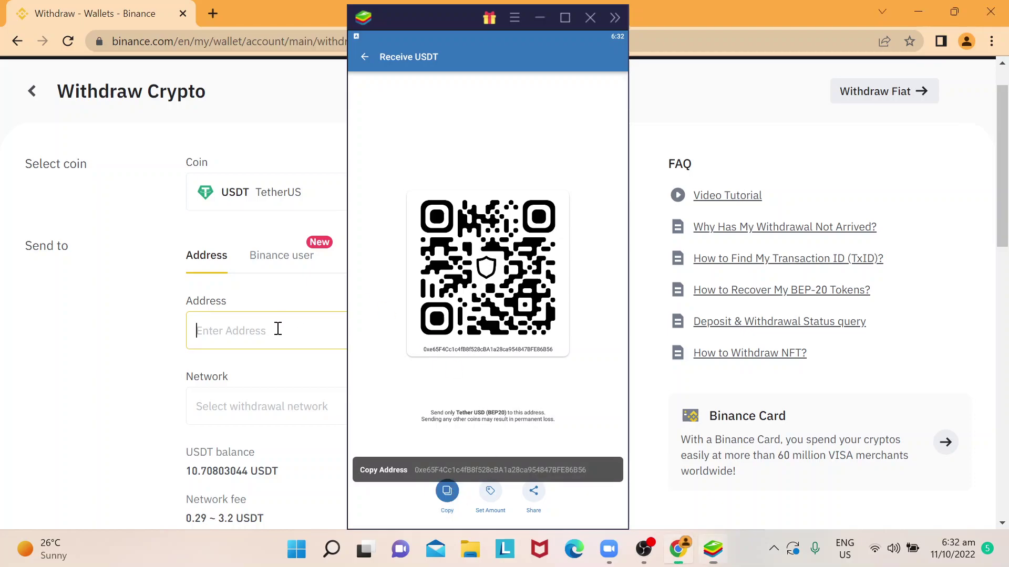
{"action": "left_click", "coordinate": [536, 18]}
Paste the Trust Wallet address and choose the BSC (BEP20) network, confirming the address supports it
{"action": "key", "text": "ctrl+v"}
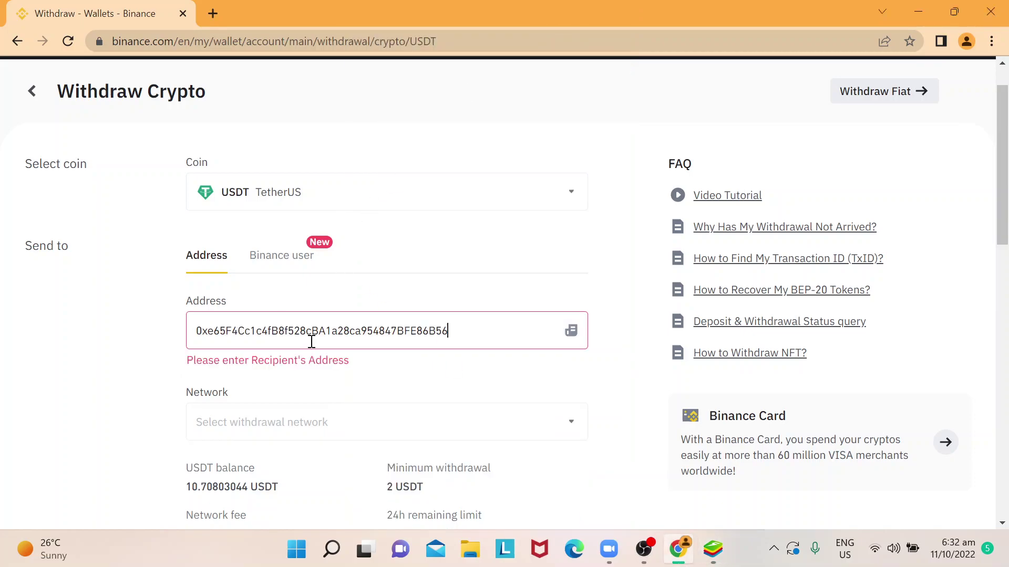
{"action": "scroll", "coordinate": [432, 396], "scroll_direction": "down", "scroll_amount": 1}
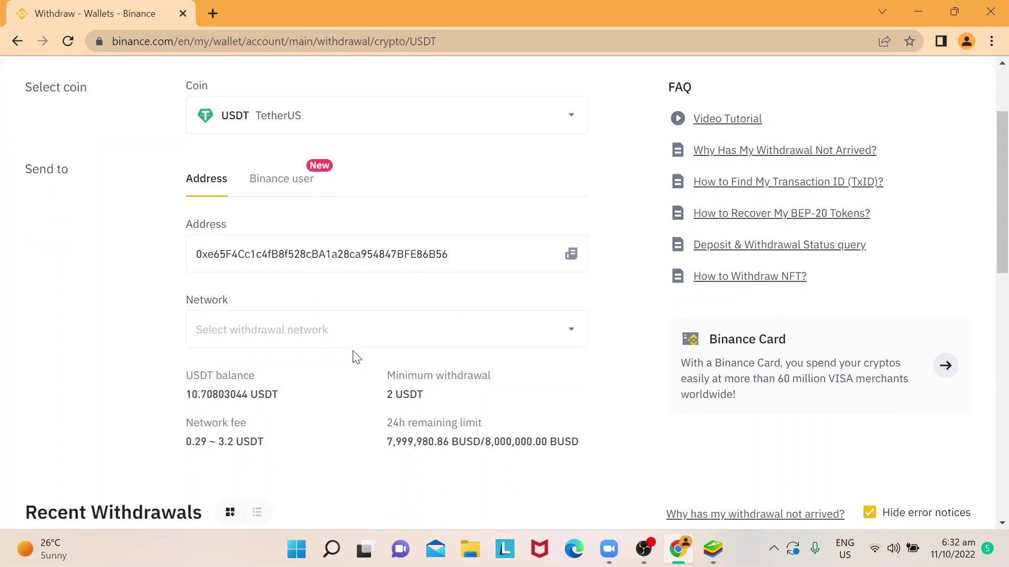
{"action": "left_click", "coordinate": [365, 338]}
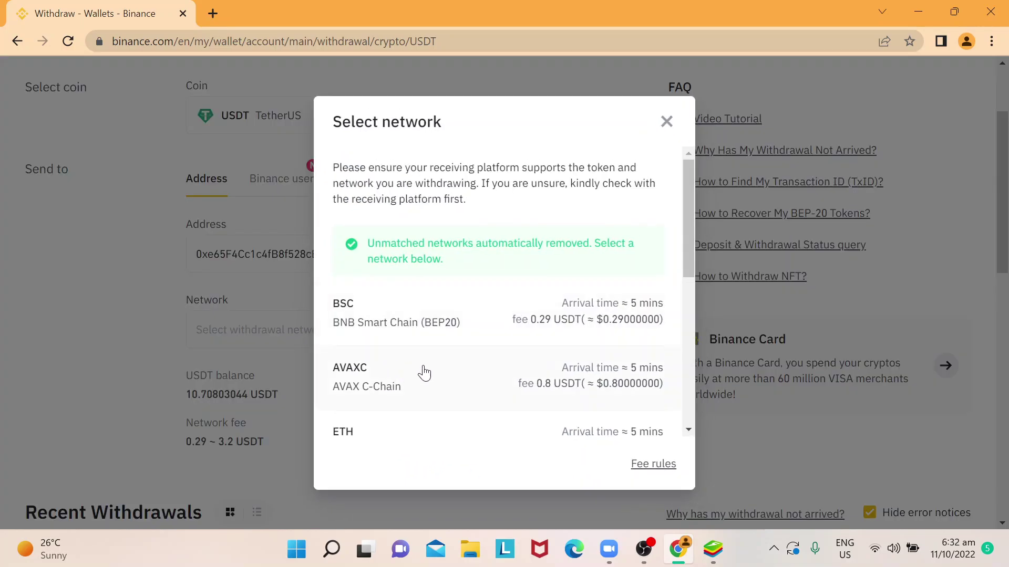
{"action": "left_click", "coordinate": [480, 320]}
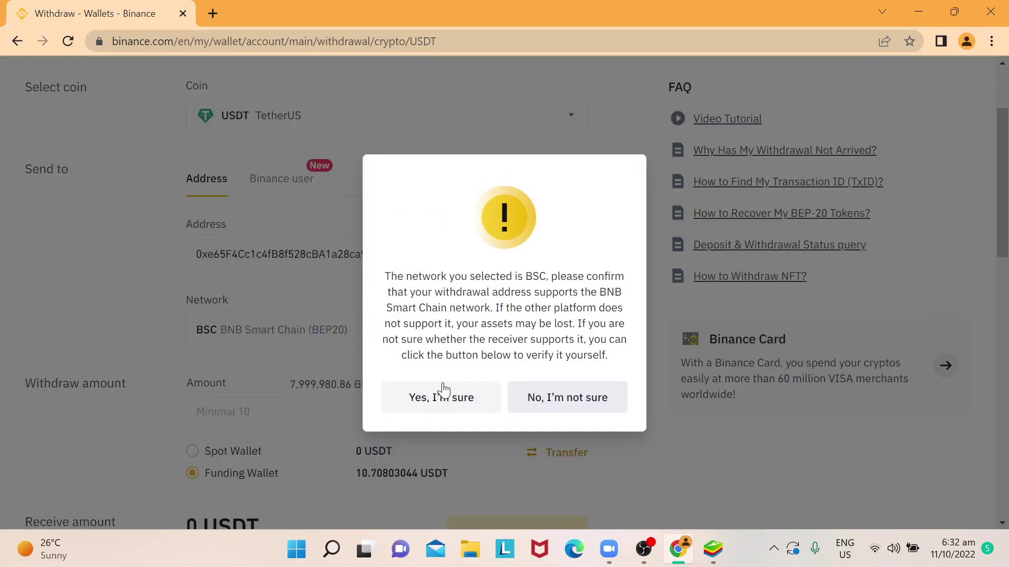
{"action": "left_click", "coordinate": [468, 404]}
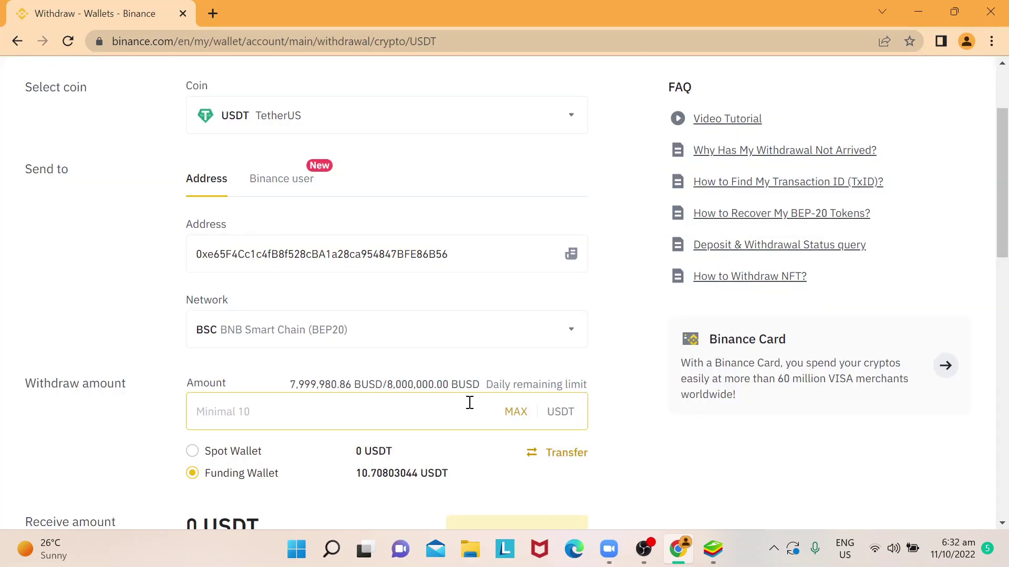
Enter a withdrawal amount of 10 USDT, giving 9.71 USDT to receive
{"action": "scroll", "coordinate": [561, 313], "scroll_direction": "down", "scroll_amount": 1}
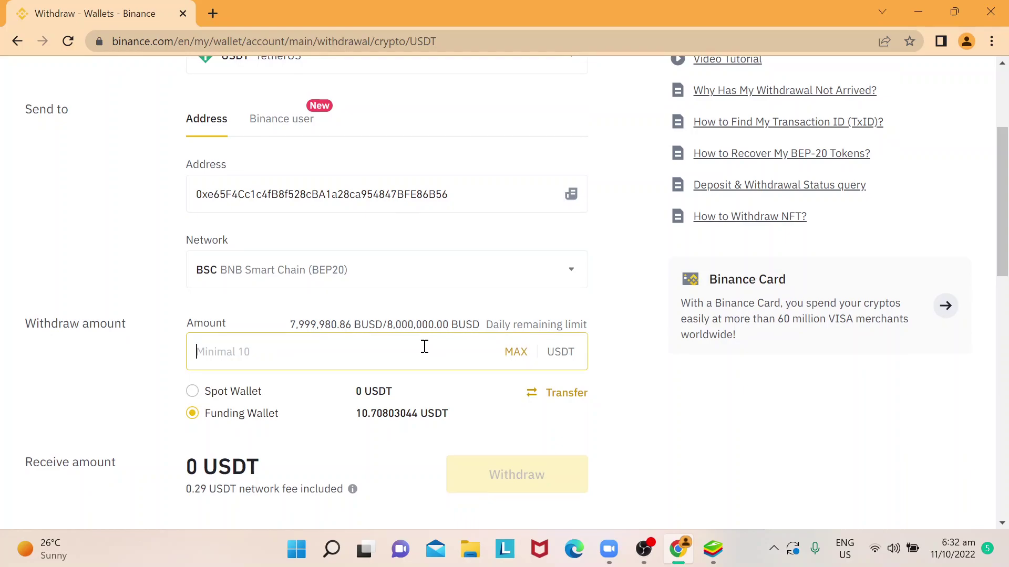
{"action": "type", "text": "10"}
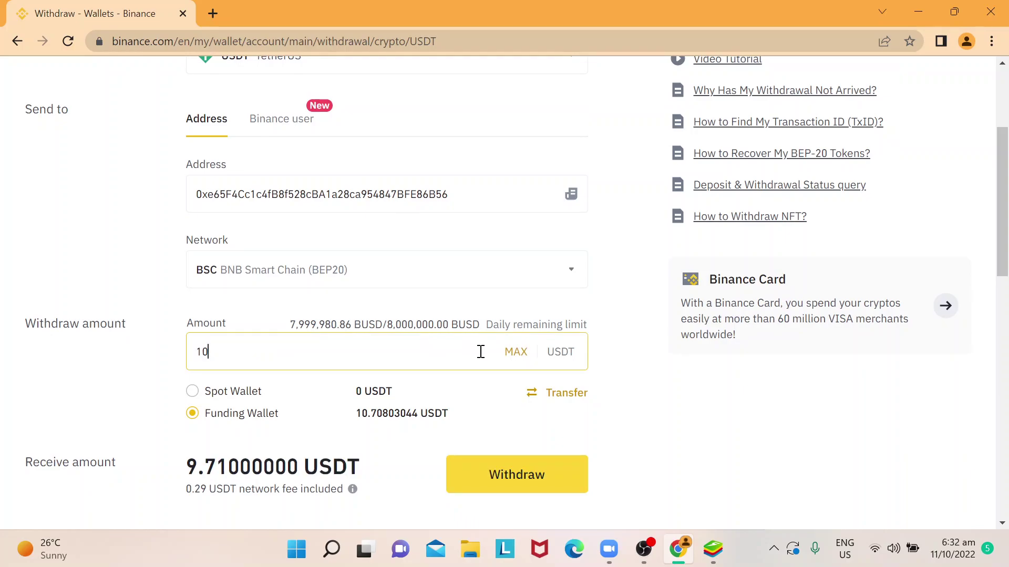
{"action": "scroll", "coordinate": [480, 350], "scroll_direction": "down", "scroll_amount": 1}
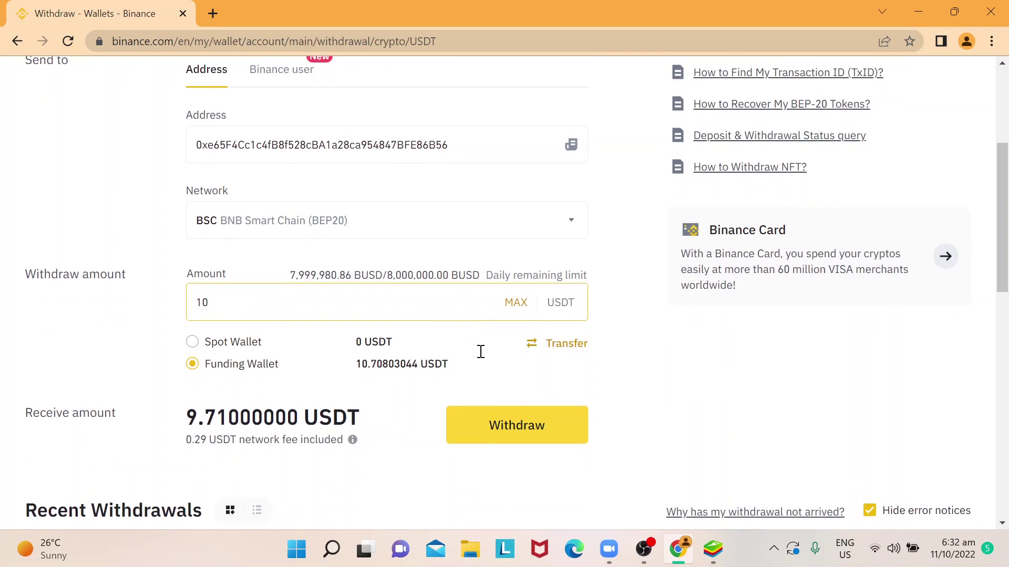
Submit the 10 USDT withdrawal and accept the BNB Smart Chain network warning
{"action": "left_click", "coordinate": [538, 426]}
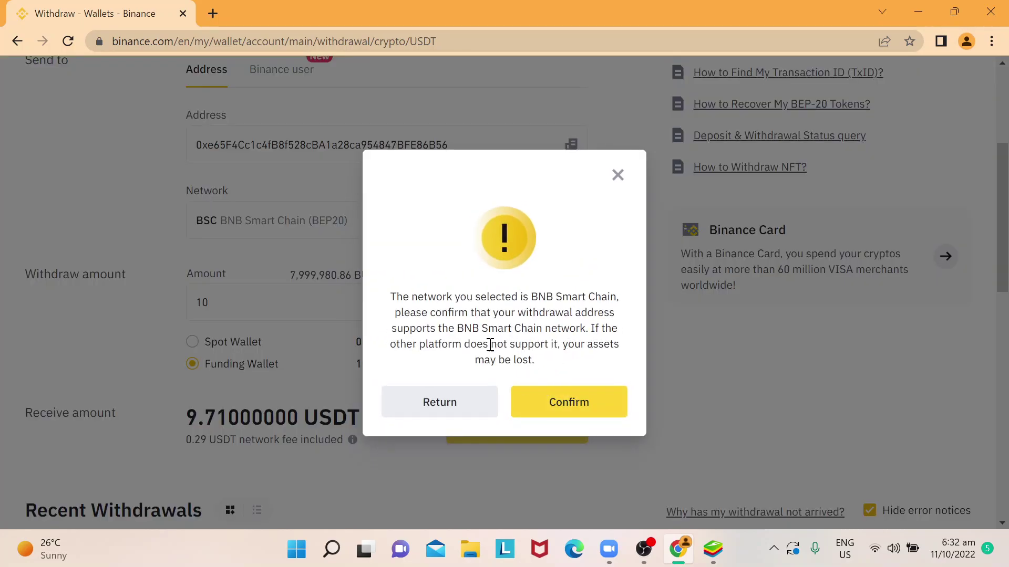
{"action": "left_click", "coordinate": [561, 409]}
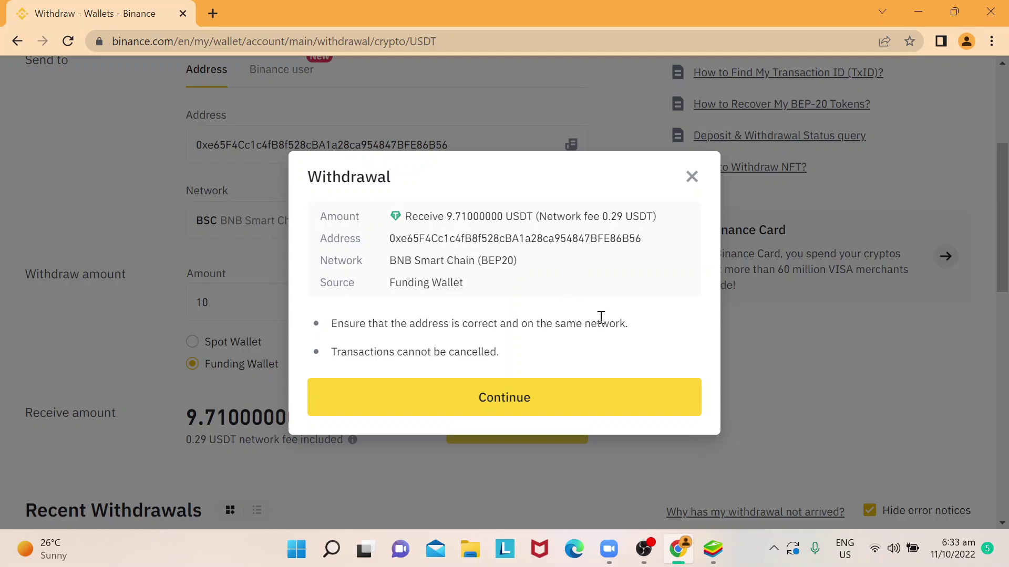
Continue to security verification and request the email and phone verification codes
{"action": "left_click", "coordinate": [512, 399]}
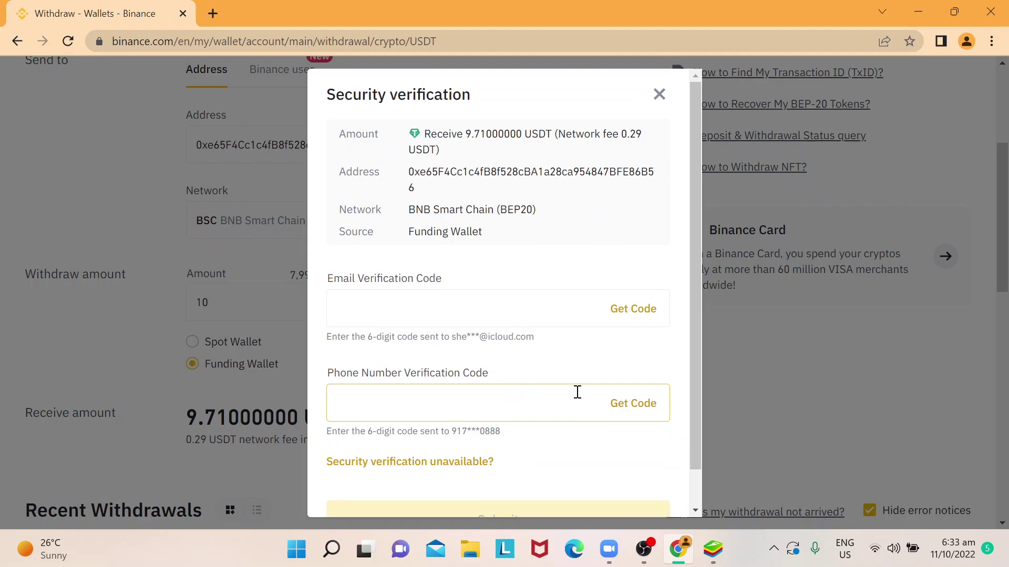
{"action": "left_click", "coordinate": [631, 314]}
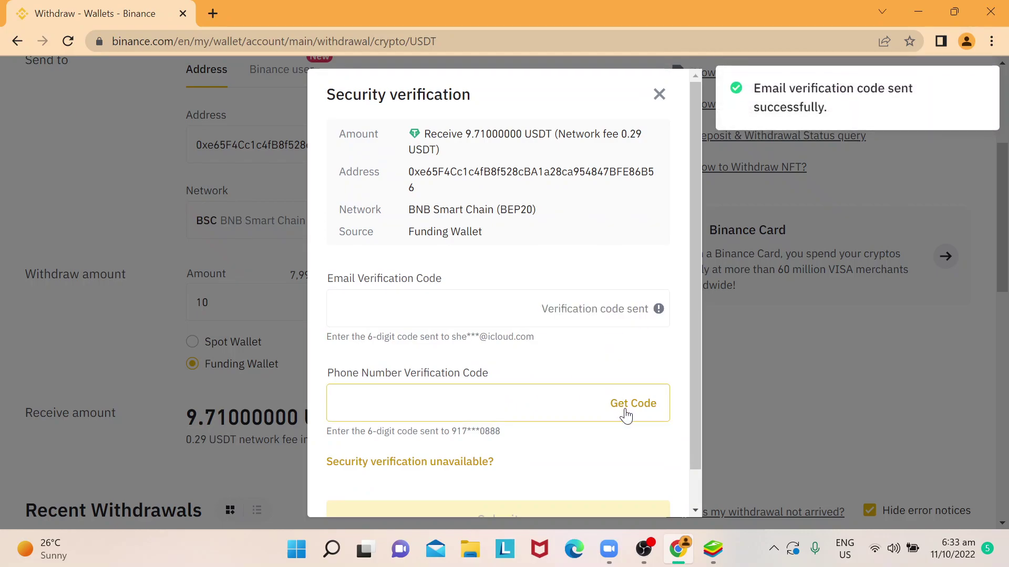
{"action": "left_click", "coordinate": [625, 409]}
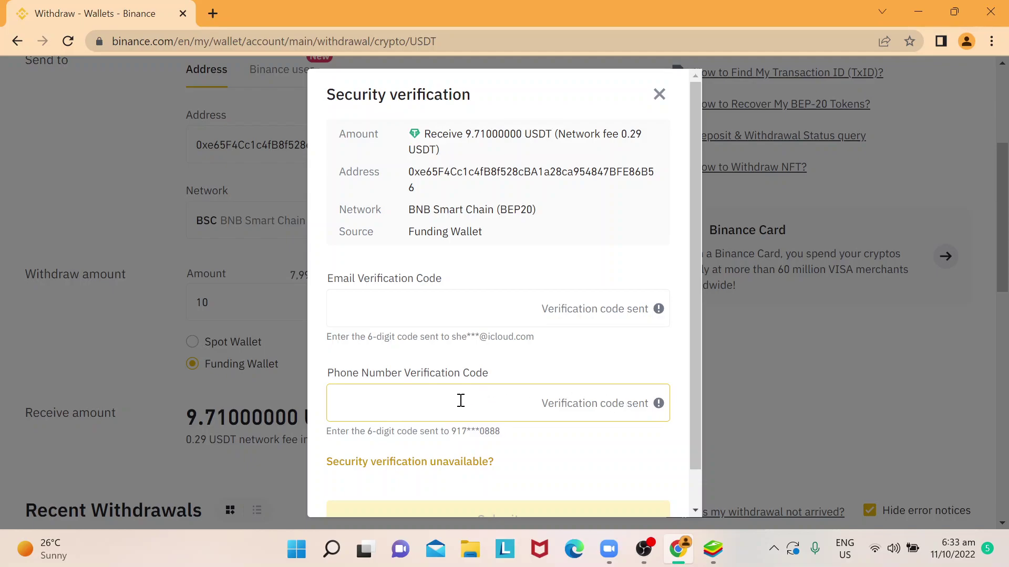
Enter both 6-digit verification codes and submit the withdrawal request
{"action": "left_click", "coordinate": [413, 293]}
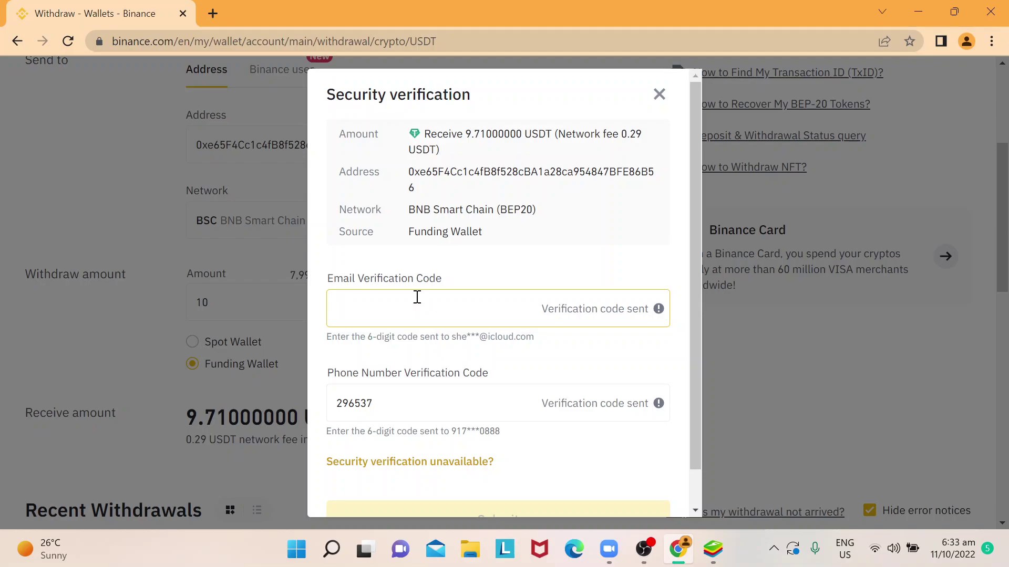
{"action": "scroll", "coordinate": [536, 360], "scroll_direction": "down", "scroll_amount": 1}
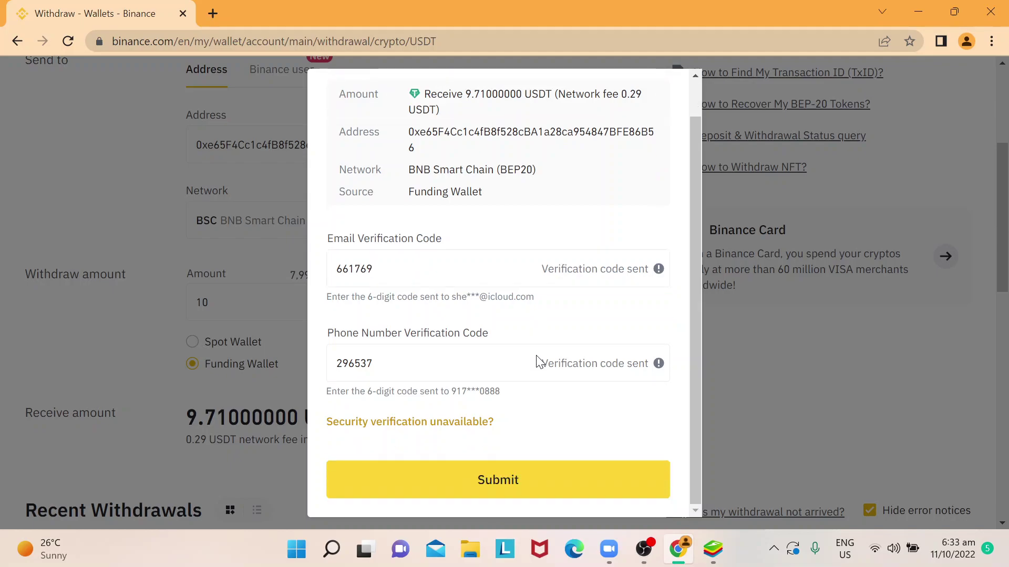
{"action": "left_click", "coordinate": [495, 497]}
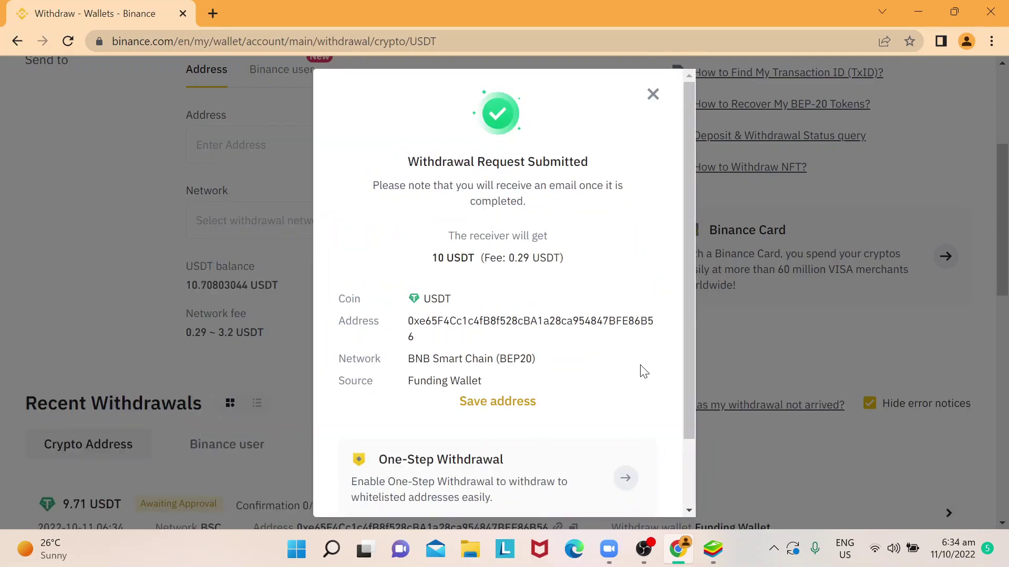
Close the Awaiting Approval notice and dismiss the desktop notifications banner
{"action": "scroll", "coordinate": [644, 372], "scroll_direction": "down", "scroll_amount": 1}
{"action": "scroll", "coordinate": [642, 371], "scroll_direction": "down", "scroll_amount": 1}
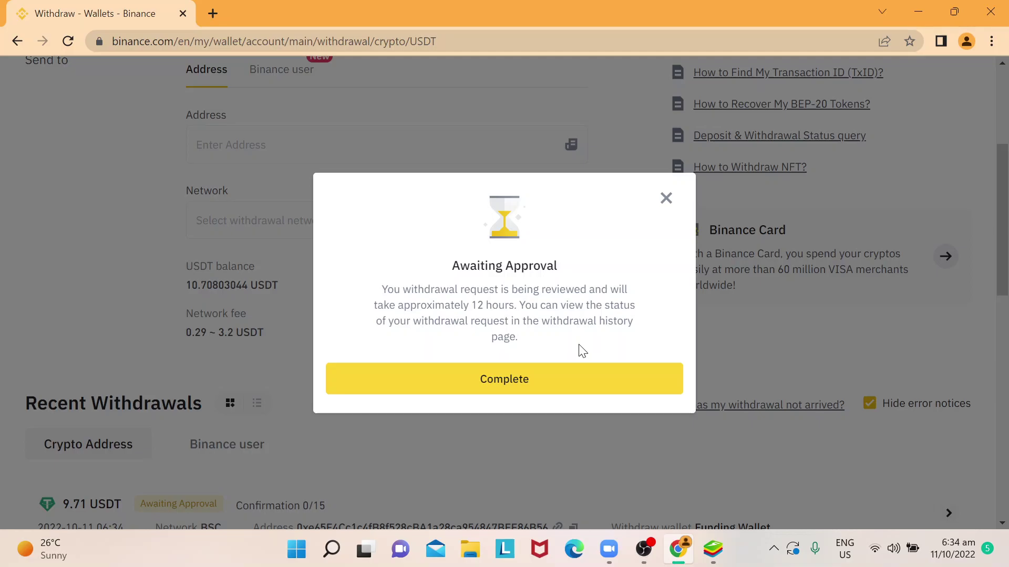
{"action": "left_click", "coordinate": [540, 379]}
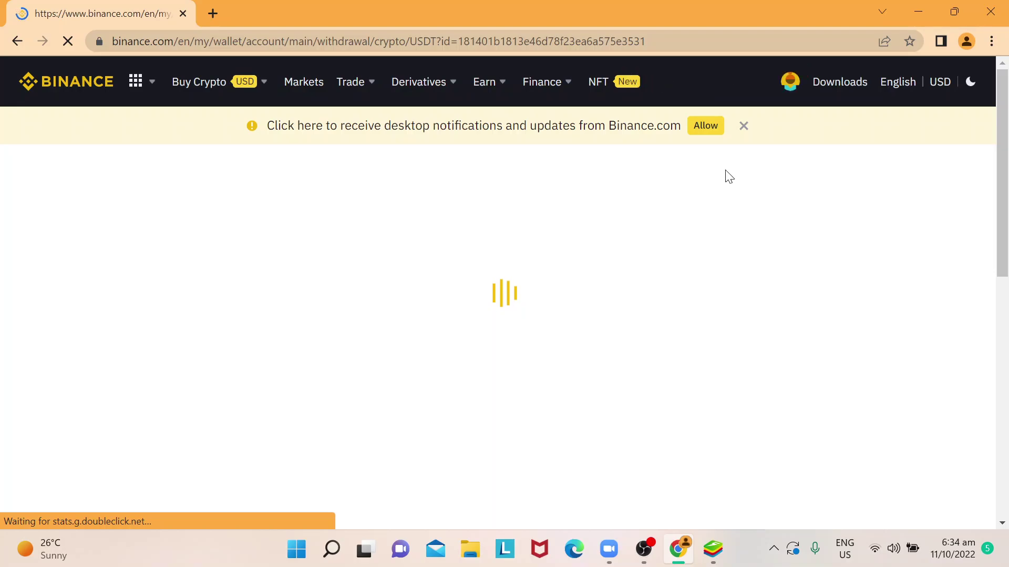
{"action": "left_click", "coordinate": [743, 126]}
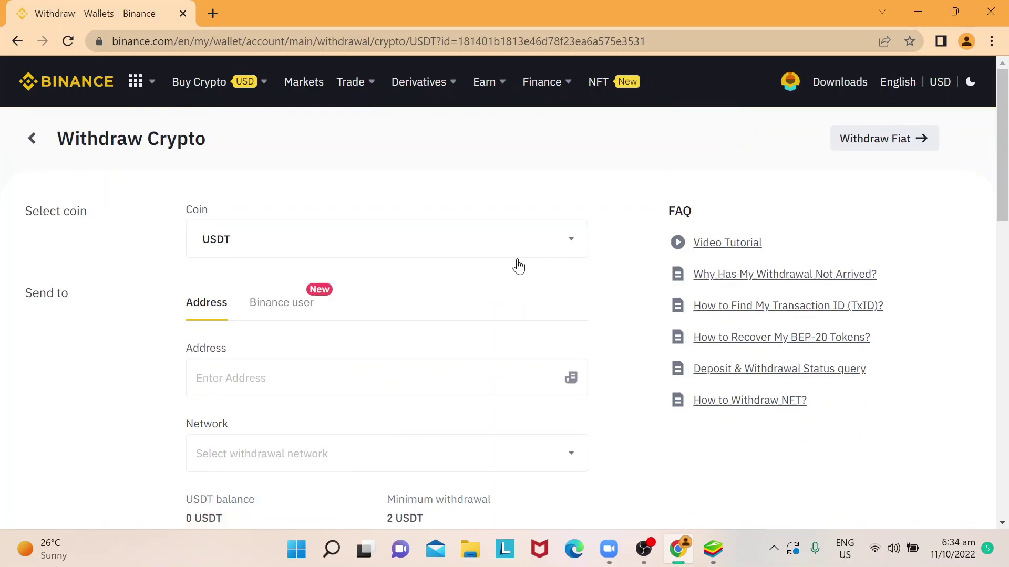